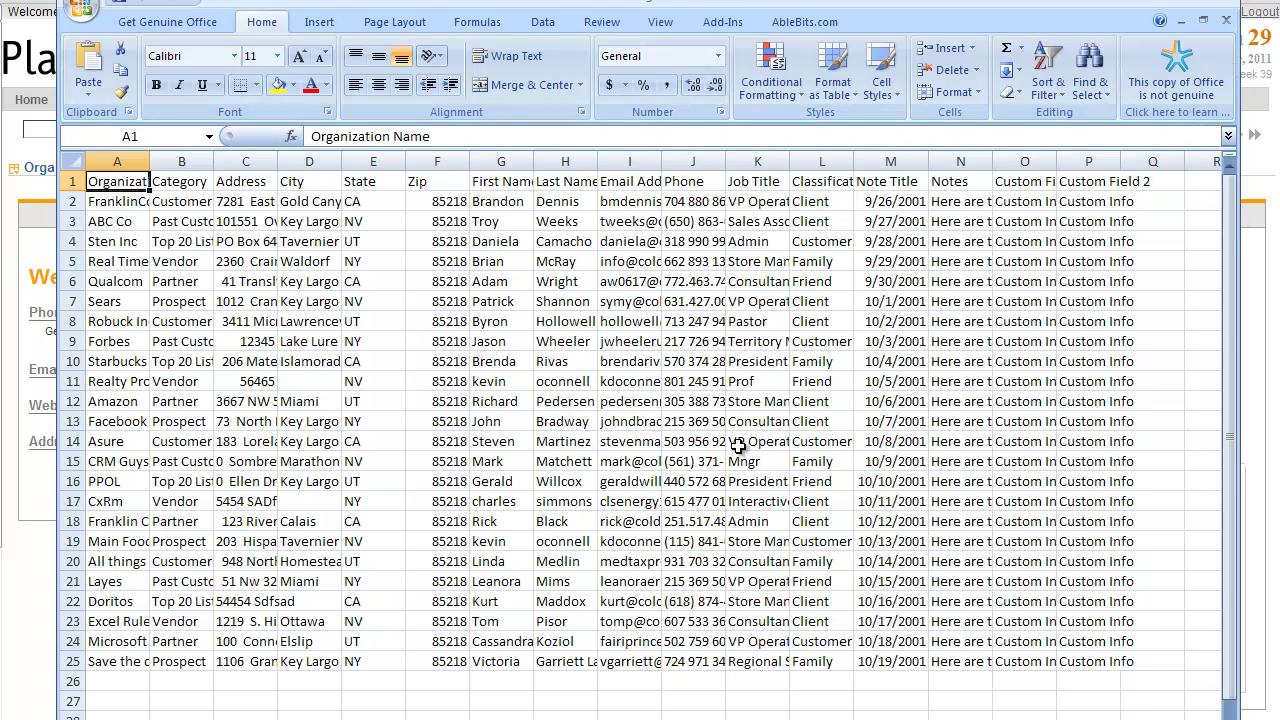
Widen the Organization Name column to fit its contents and select the First Name header cell
double_click(150, 162)
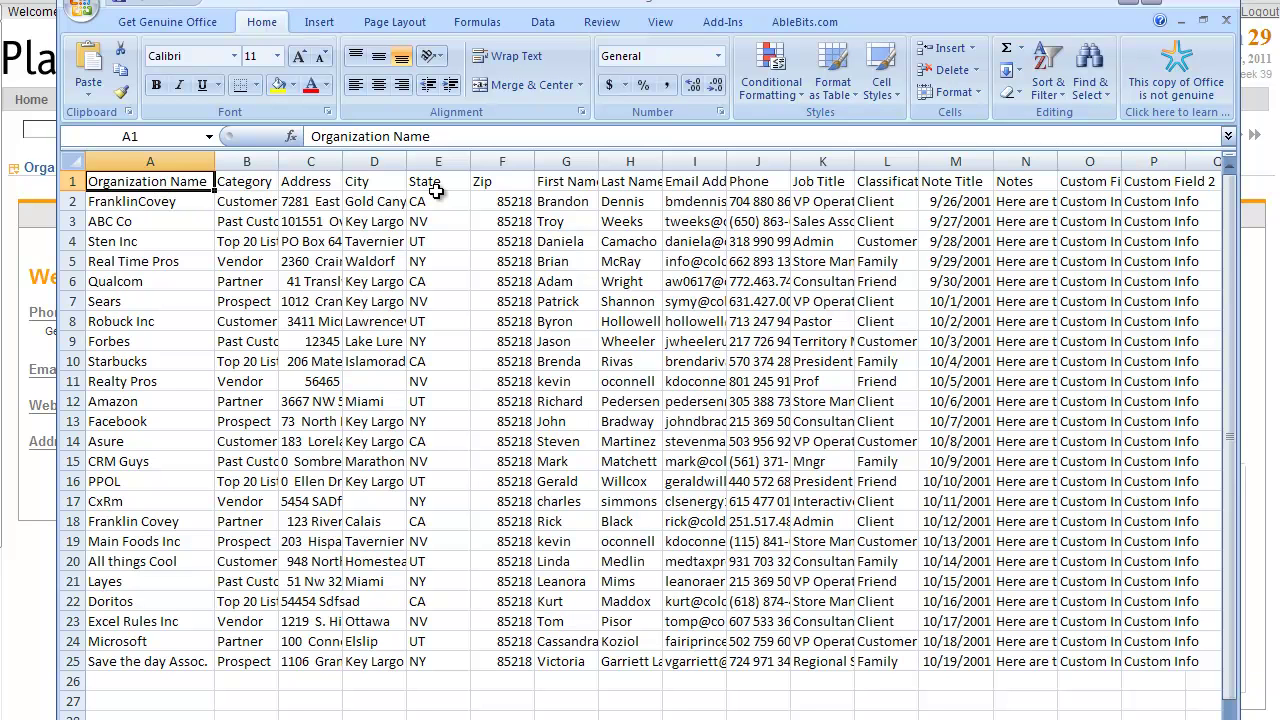
click(556, 182)
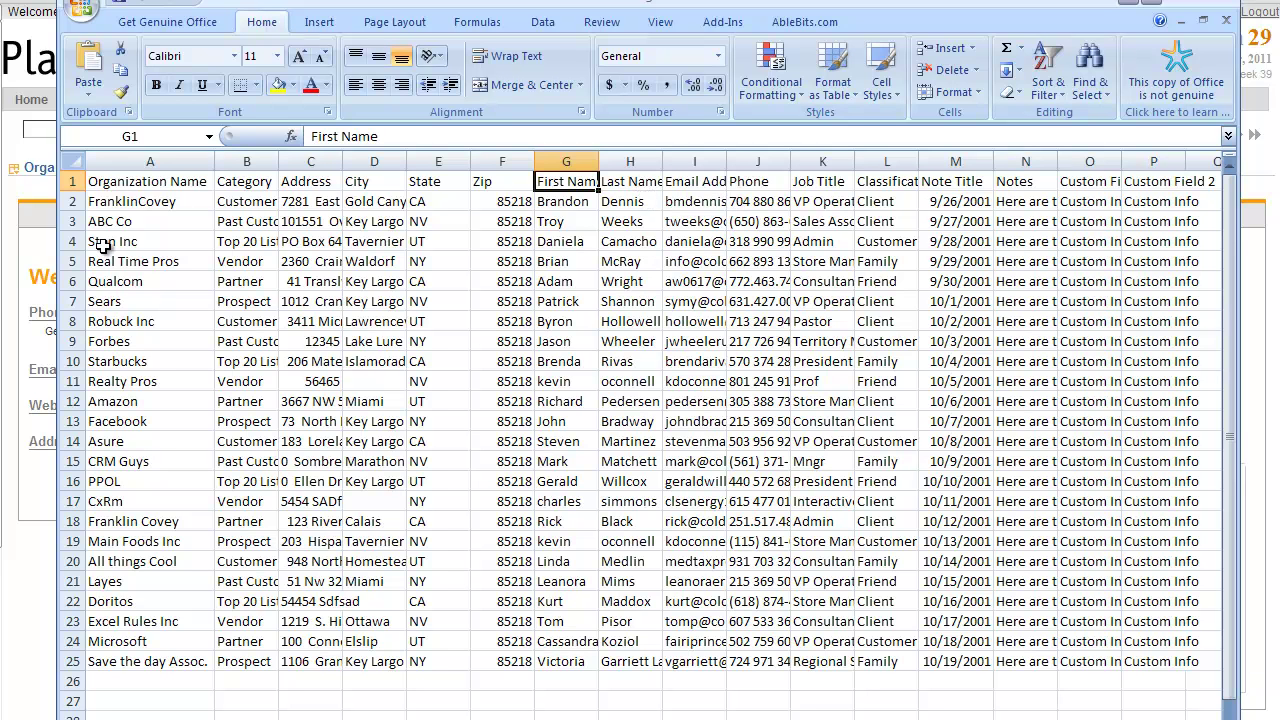
Switch to PlanPlus Online and open the Organization-Contact-Sales Team import from the account's data import options
click(43, 237)
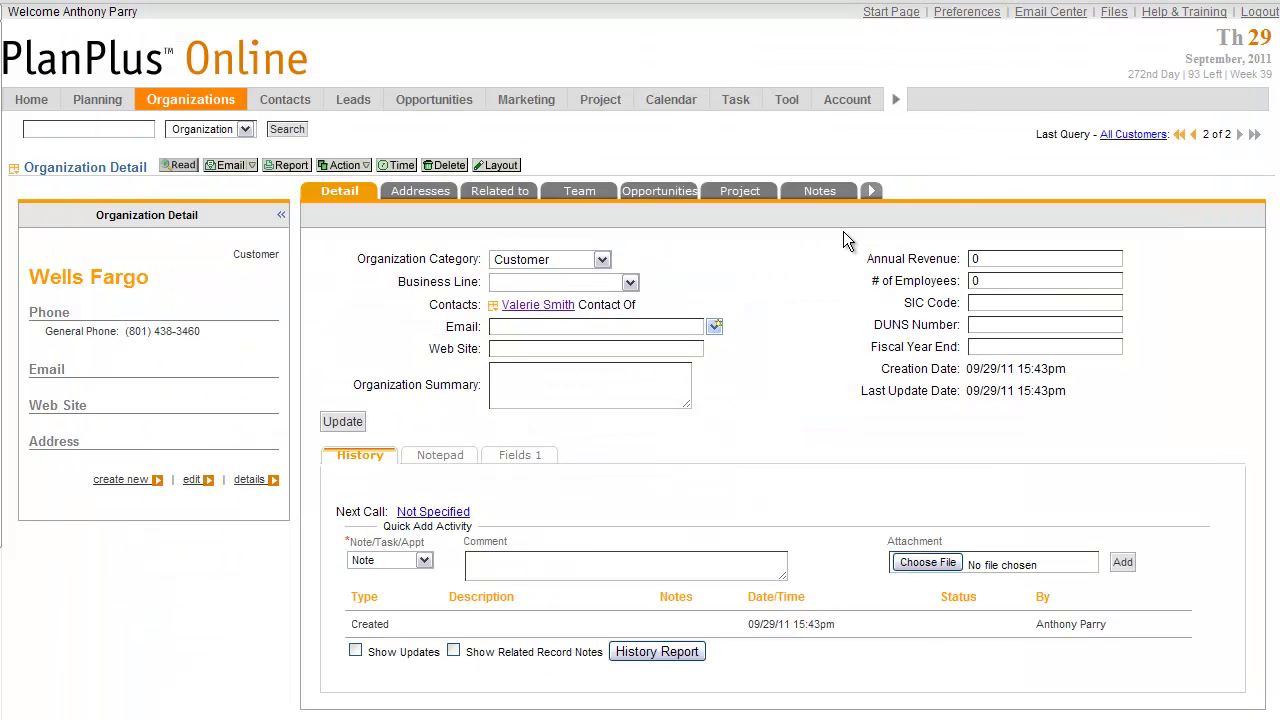
click(858, 112)
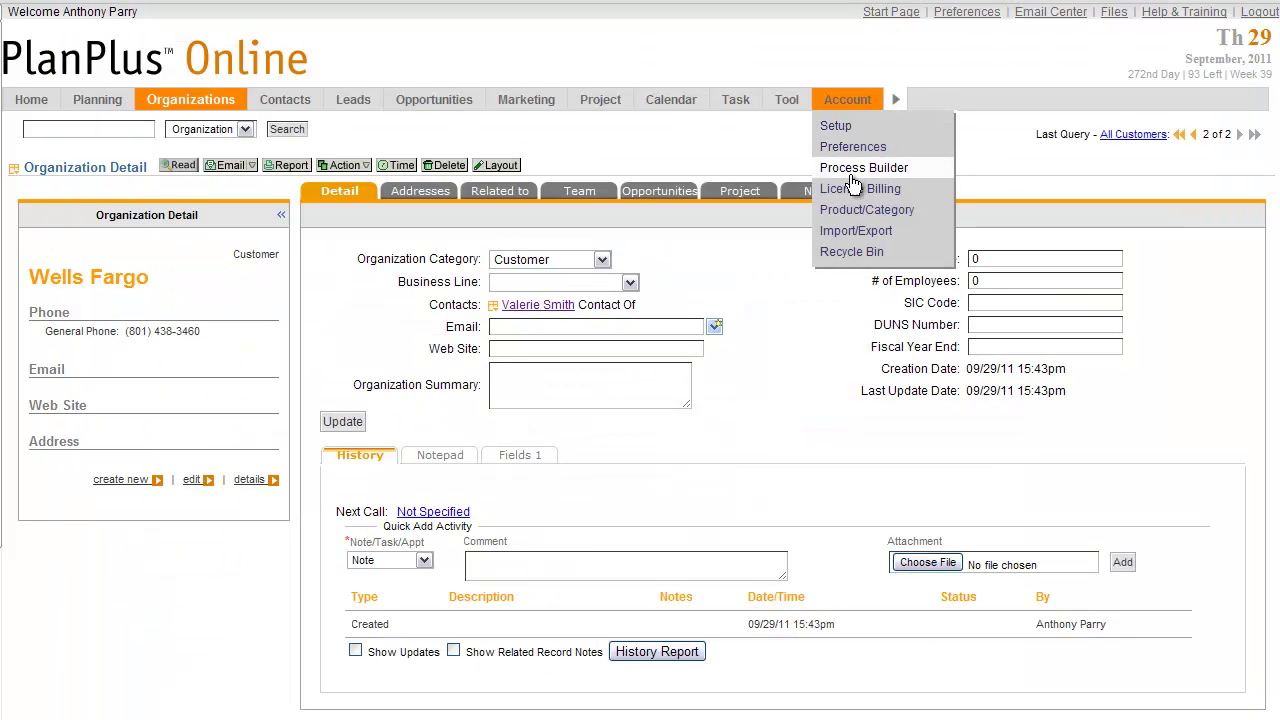
click(858, 232)
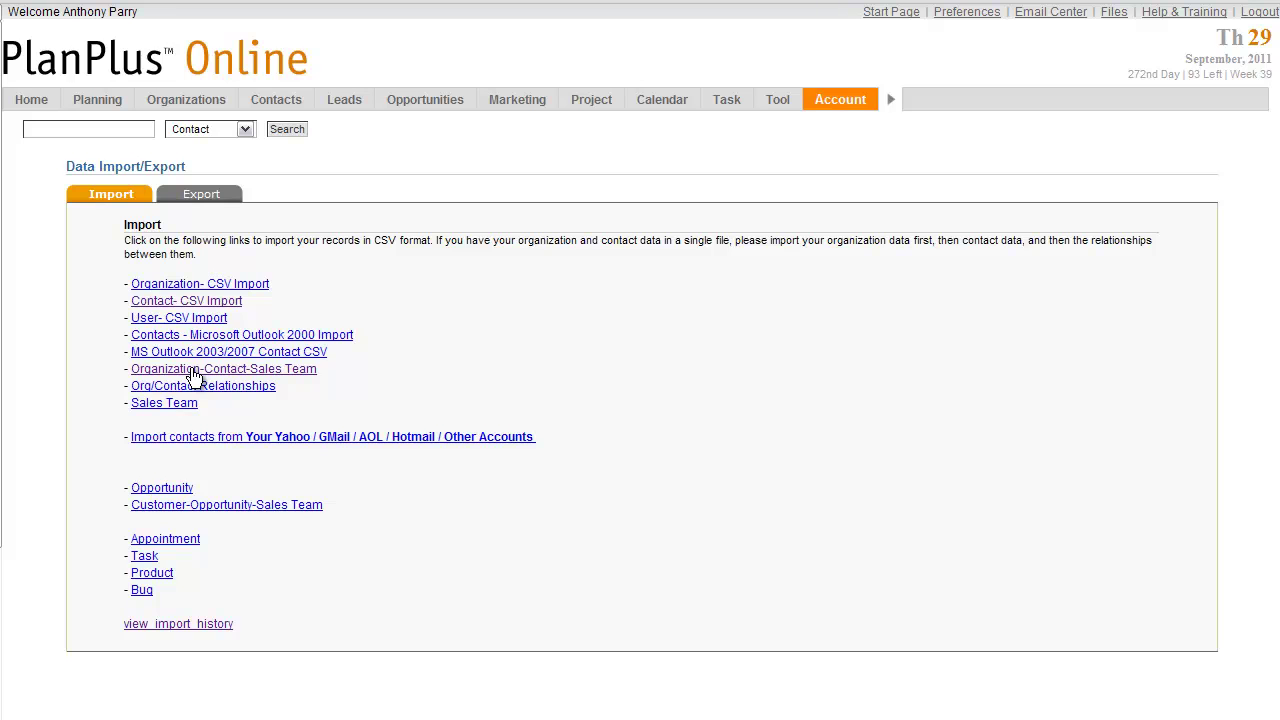
click(267, 370)
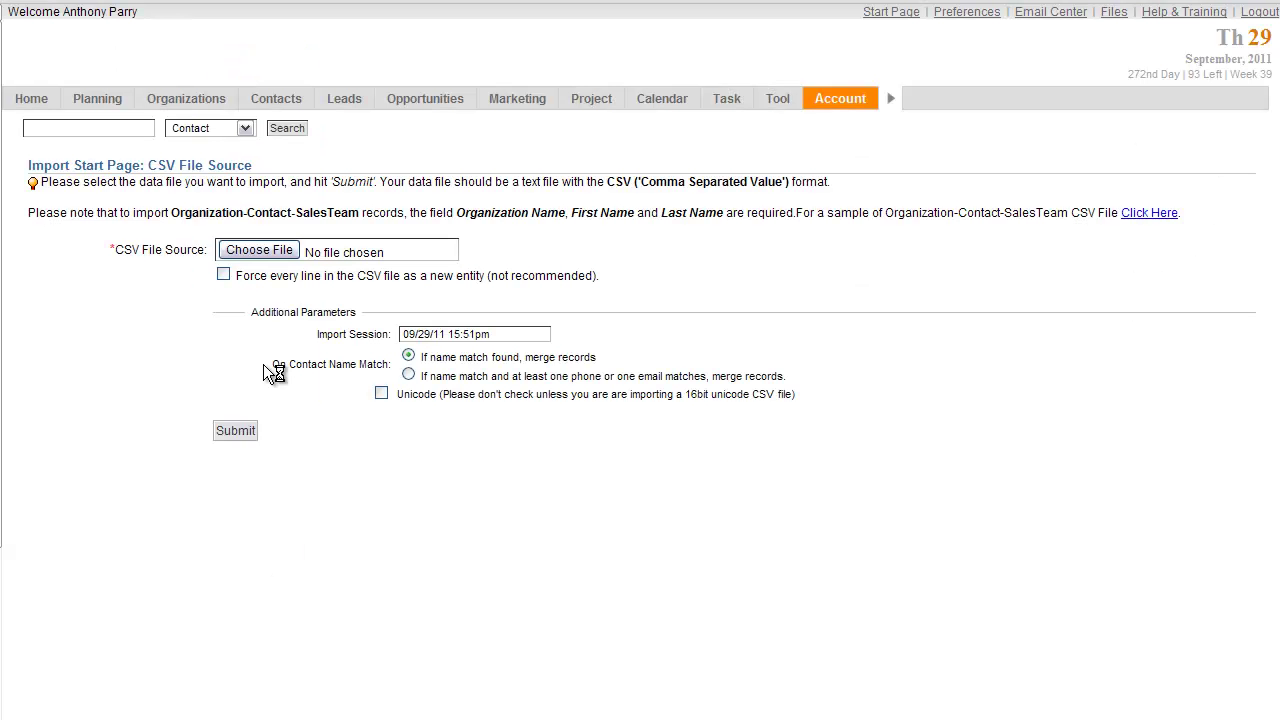
Choose AdminContactsandOrg.csv as the CSV file source and submit it for mapping
click(297, 255)
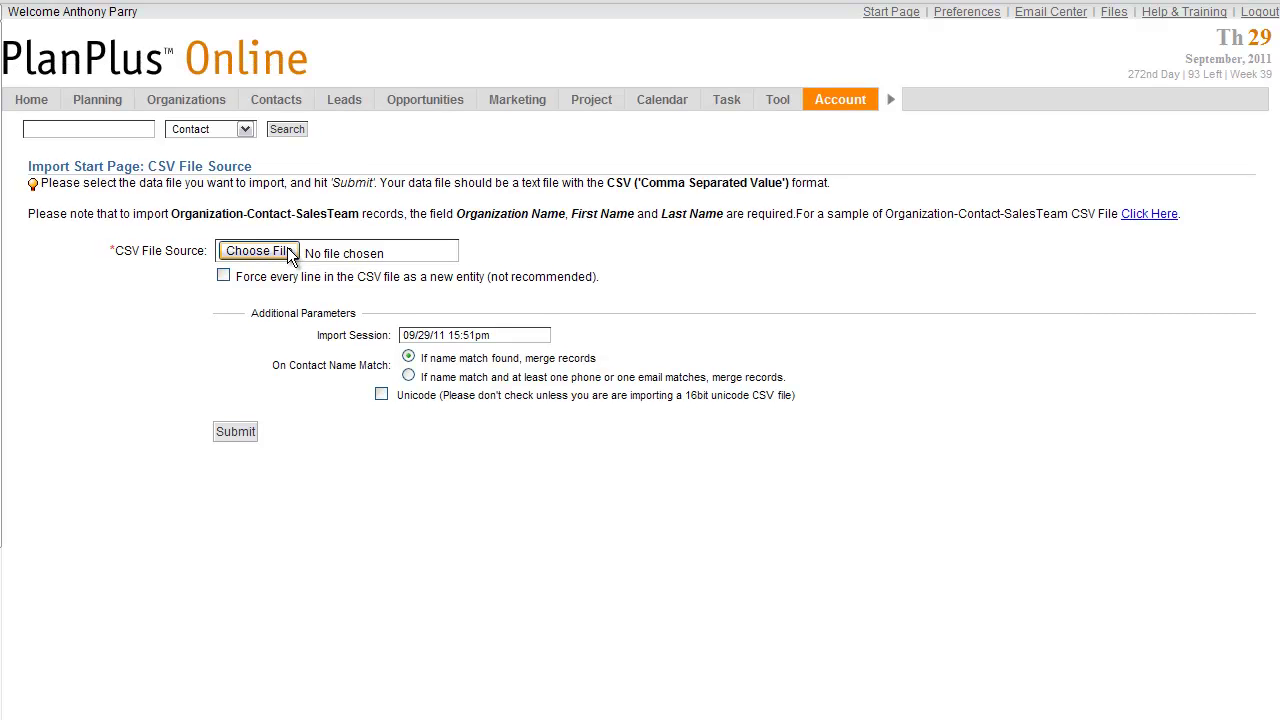
click(287, 251)
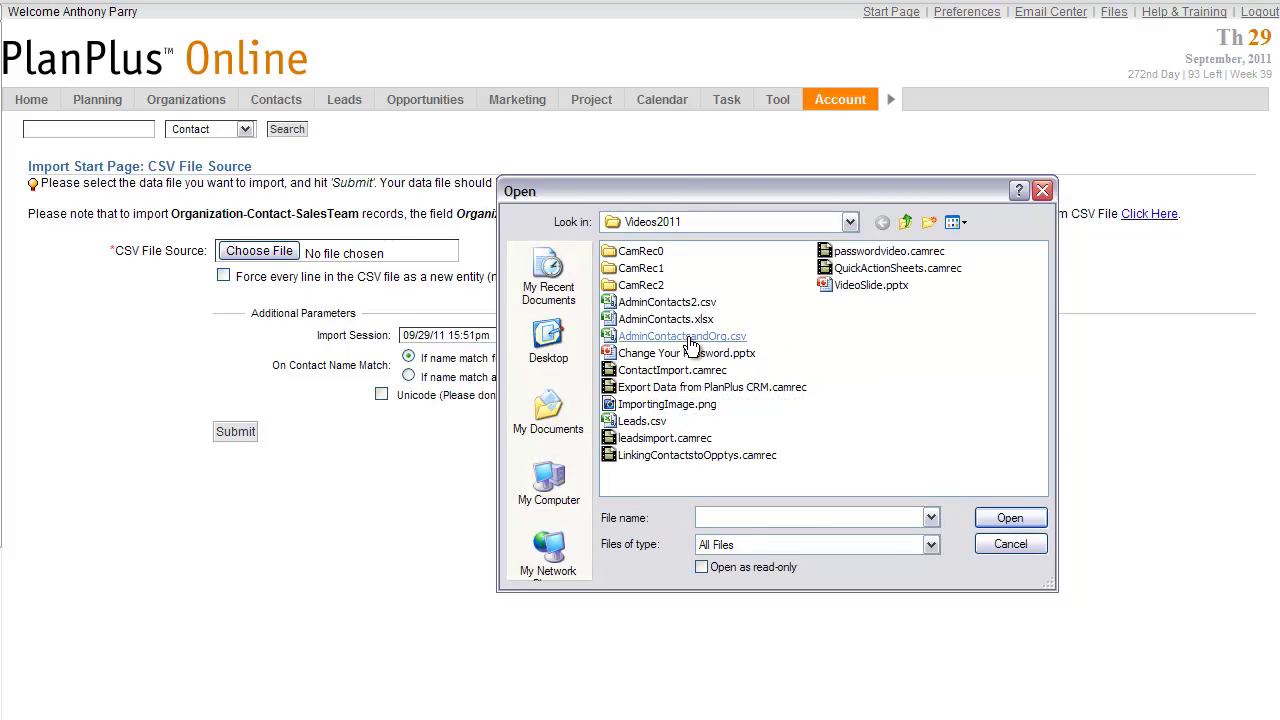
double_click(689, 339)
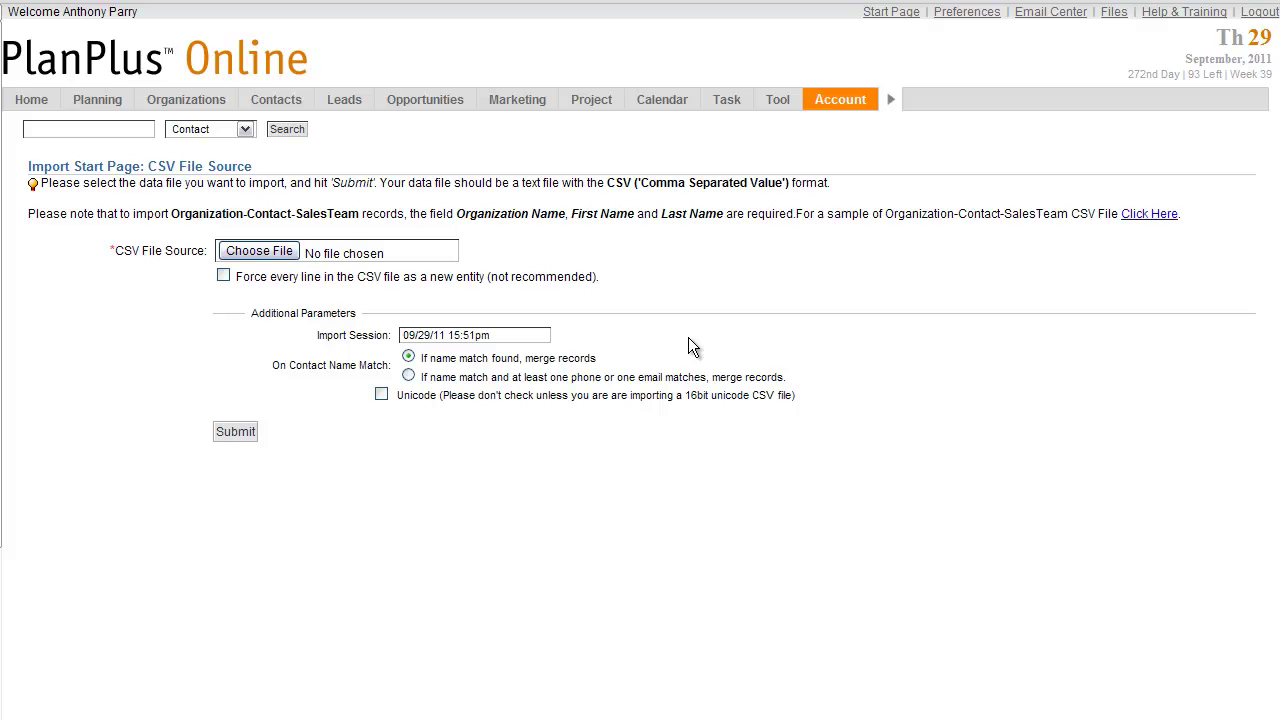
click(236, 432)
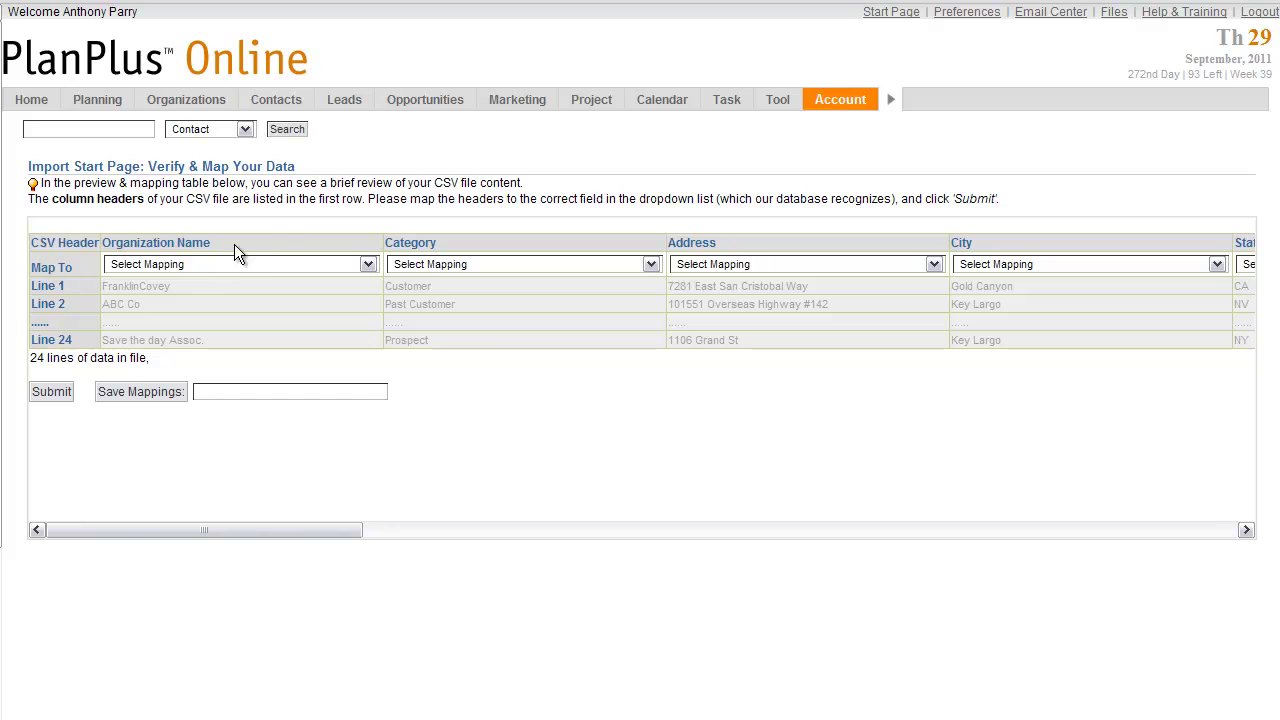
Map the Organization Name column to (Organization) * Organization Name and the Category column to (Organization) Category
click(306, 266)
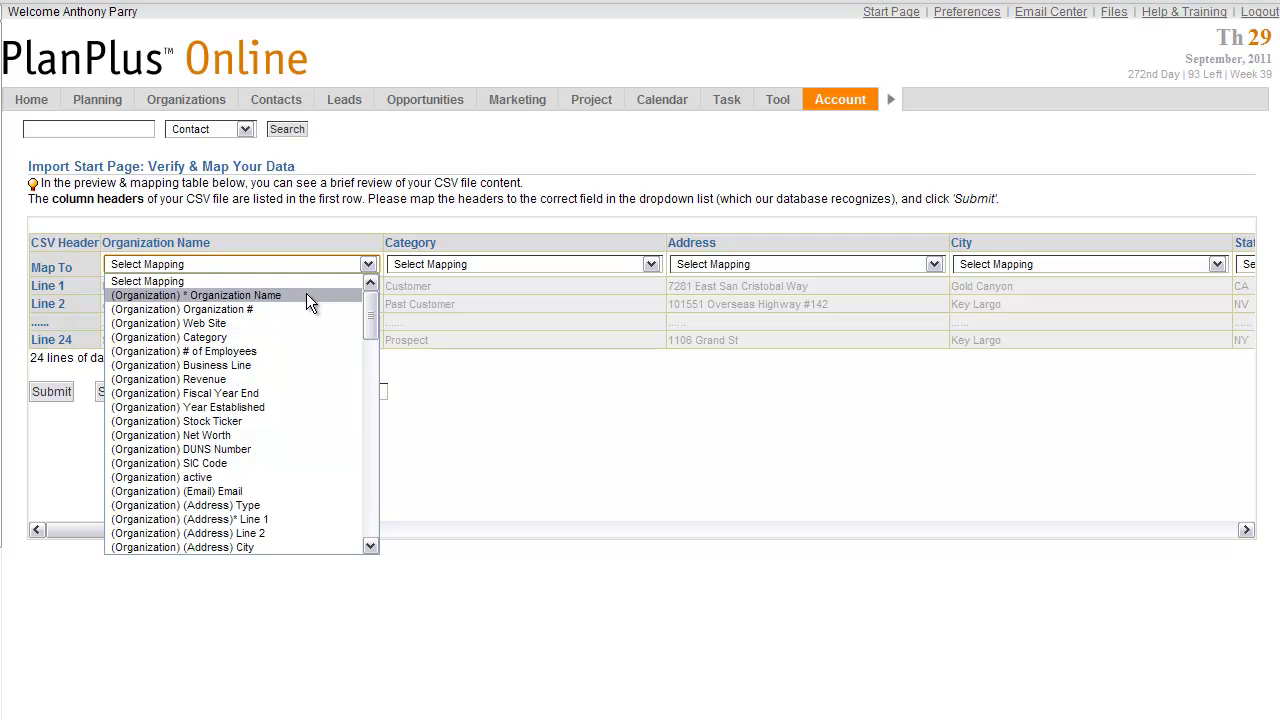
click(308, 296)
click(501, 266)
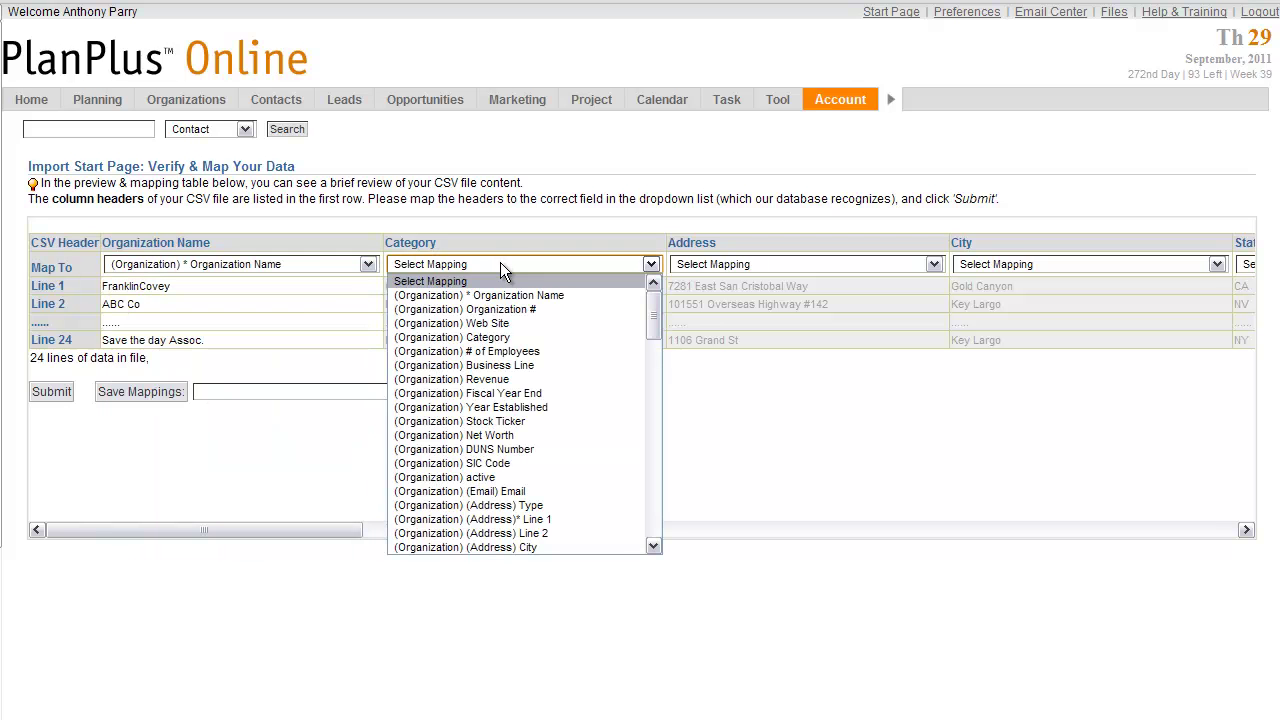
click(608, 338)
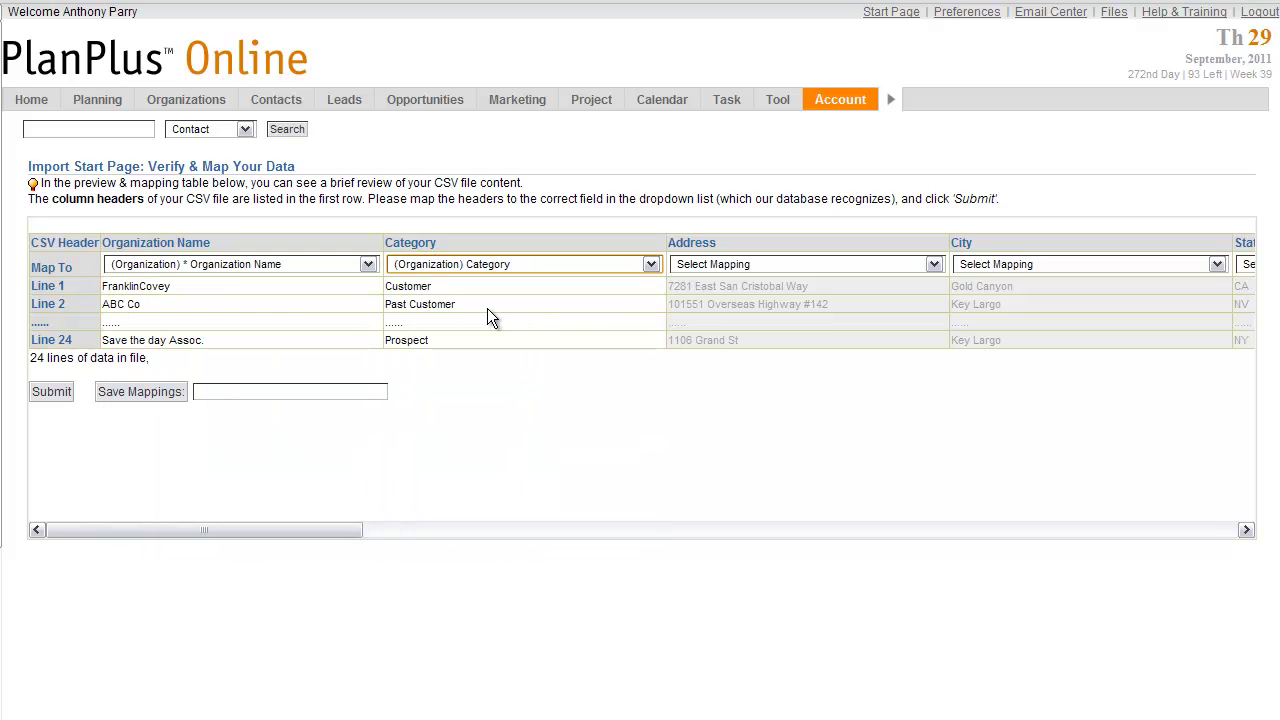
Map the Address column to (Organization) (Address)* Line 1 and the City column to (Organization) (Address) City
drag(350, 528, 491, 522)
click(391, 264)
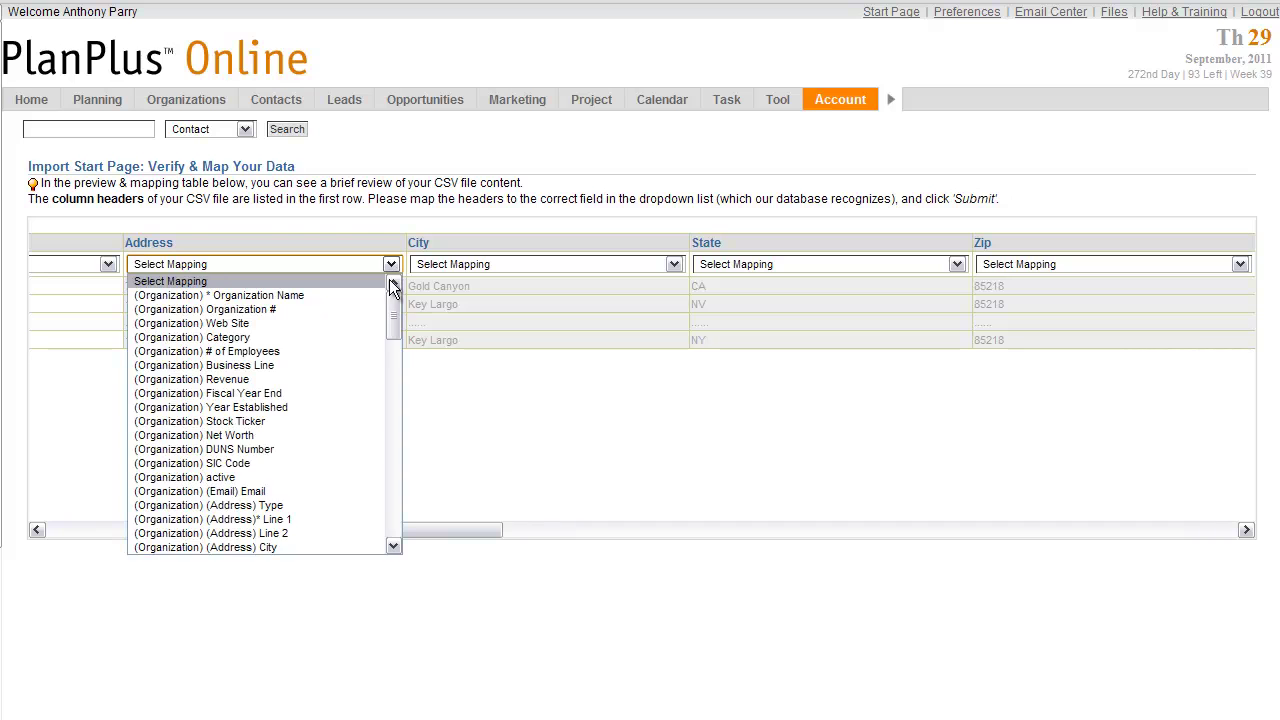
scroll(393, 313, down, 1)
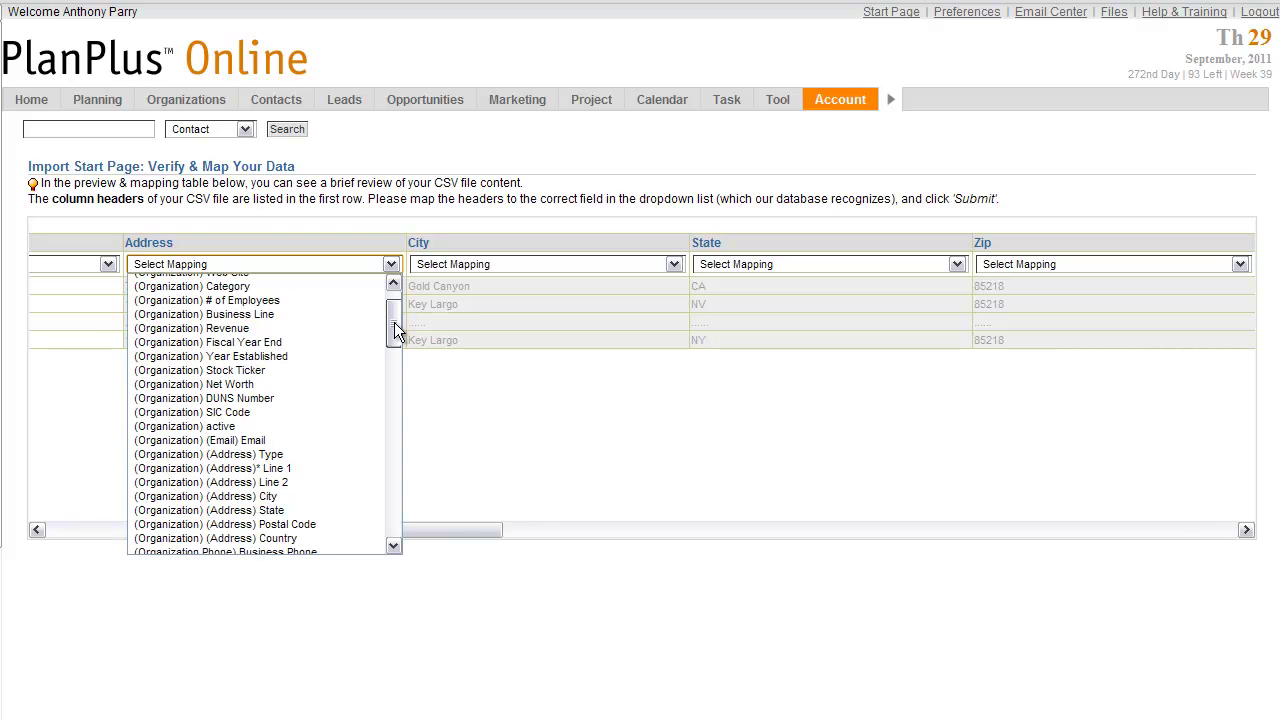
click(327, 471)
click(678, 268)
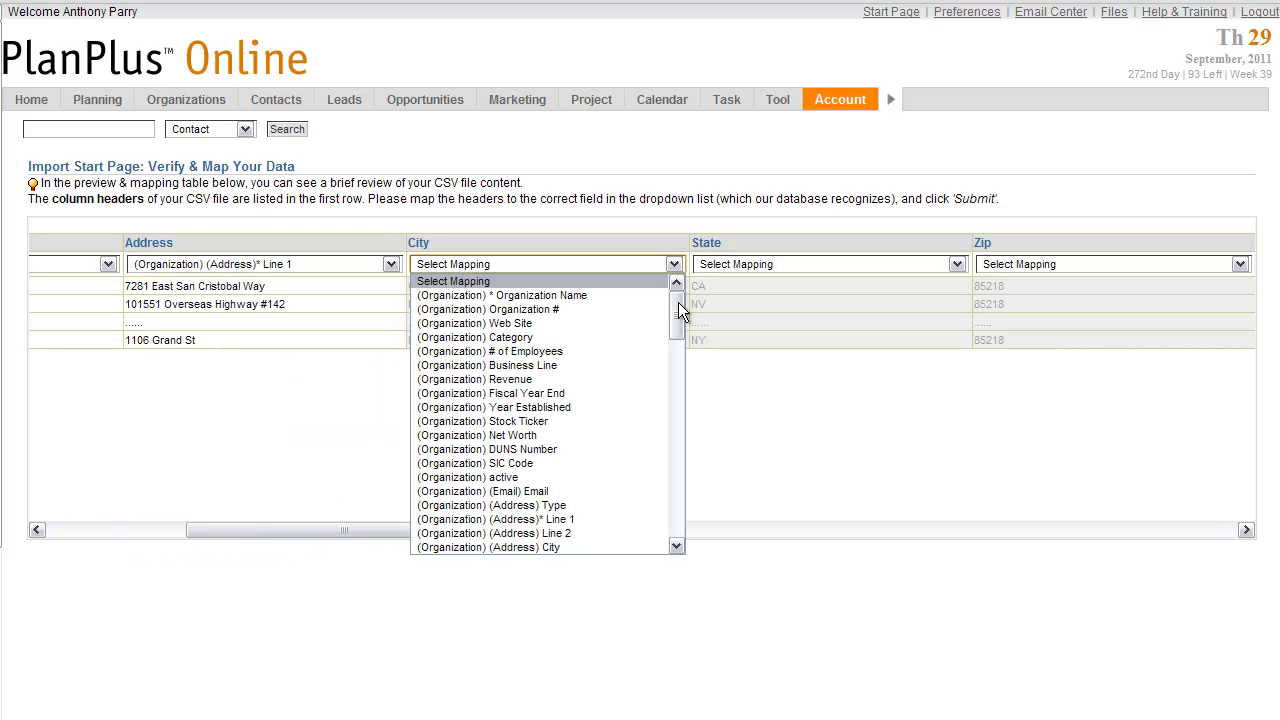
drag(677, 311, 671, 339)
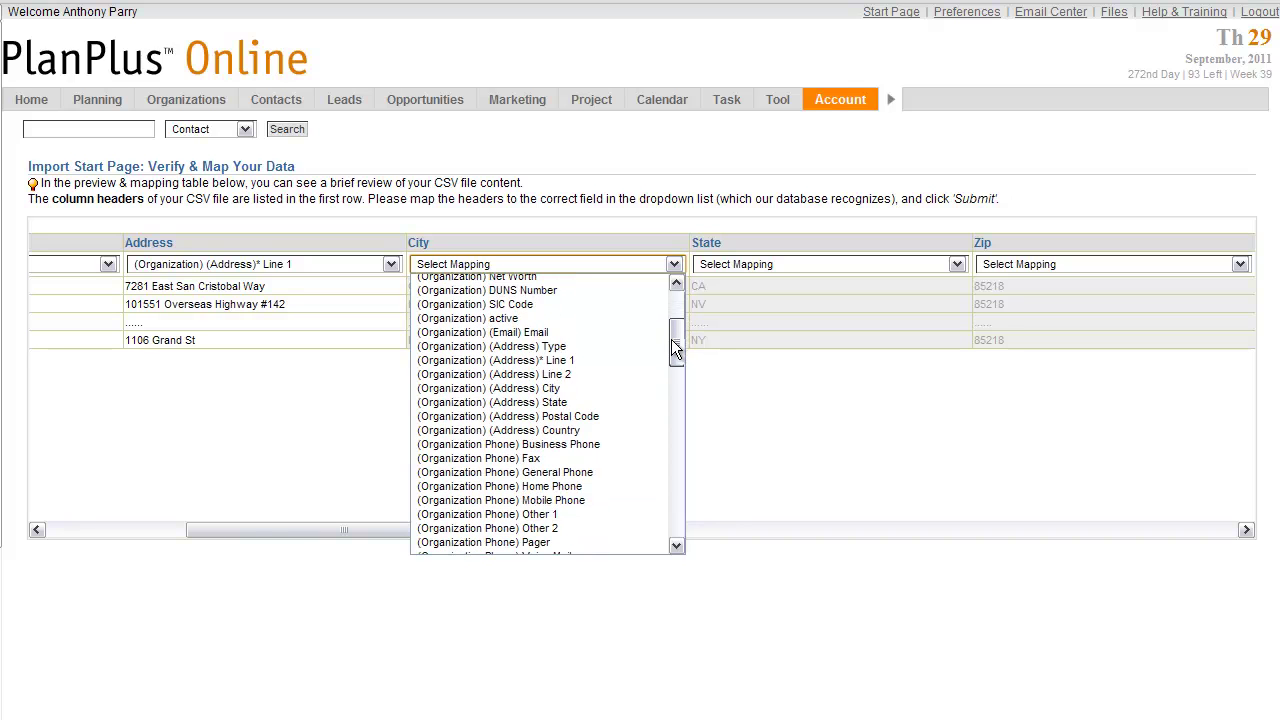
click(609, 388)
Map the First Name column to (Contact) * First Name and the Last Name column to (Contact) * Last Name
drag(491, 528, 761, 528)
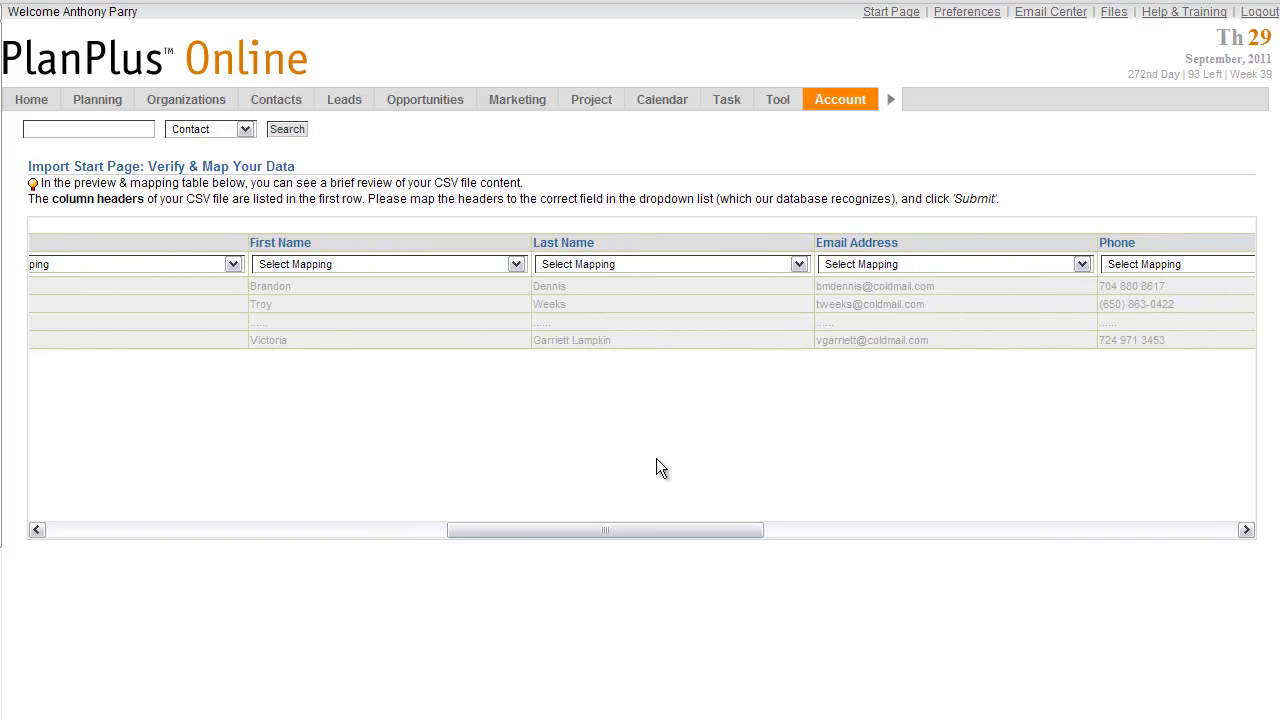
click(512, 266)
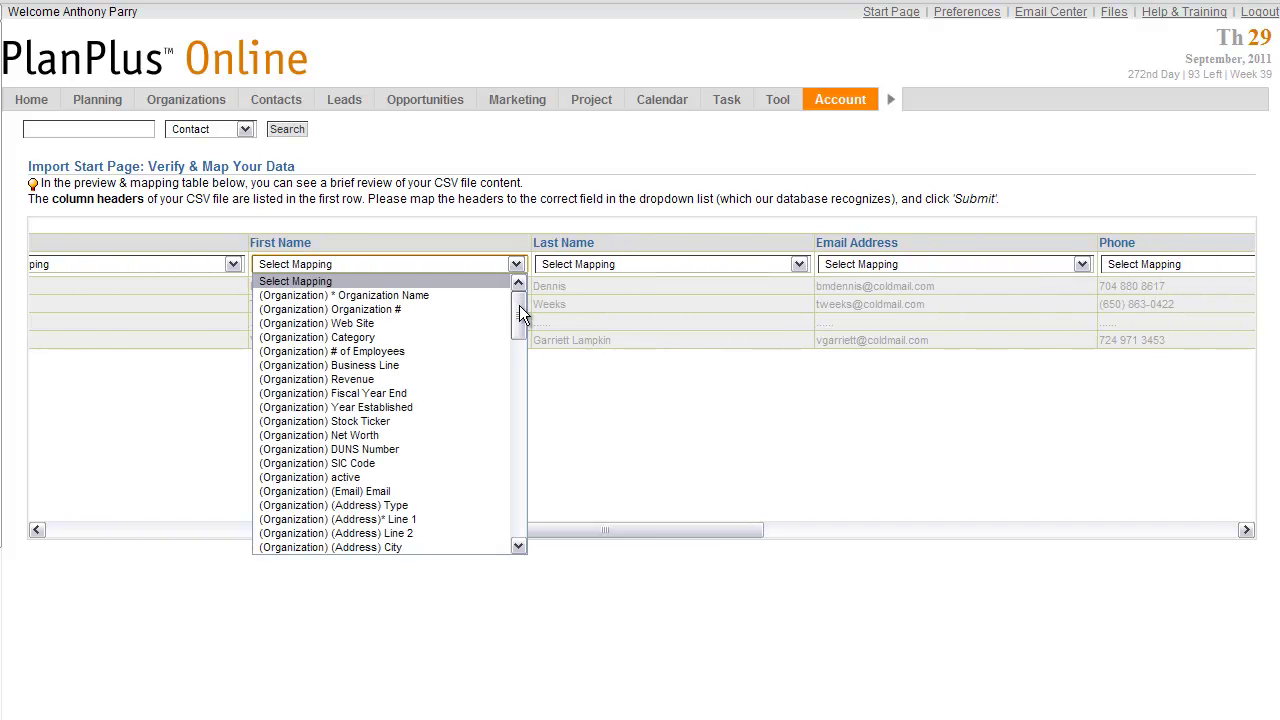
drag(524, 307, 515, 396)
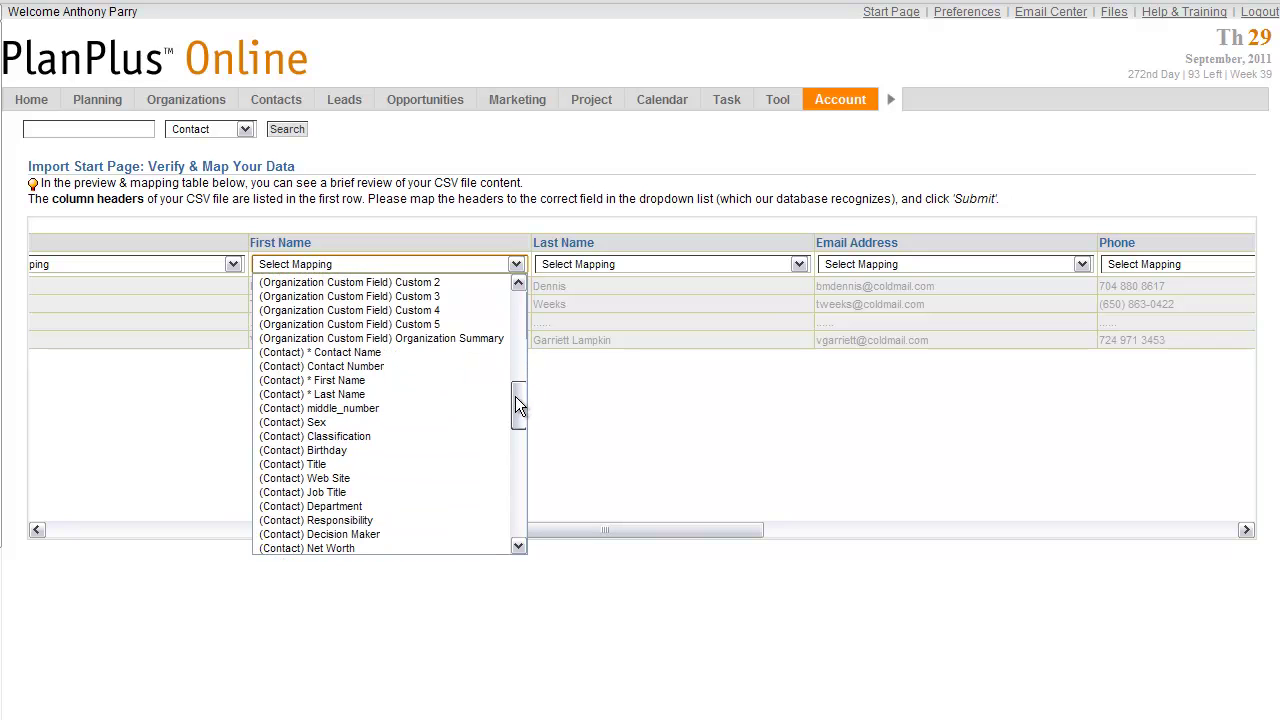
click(435, 374)
click(699, 263)
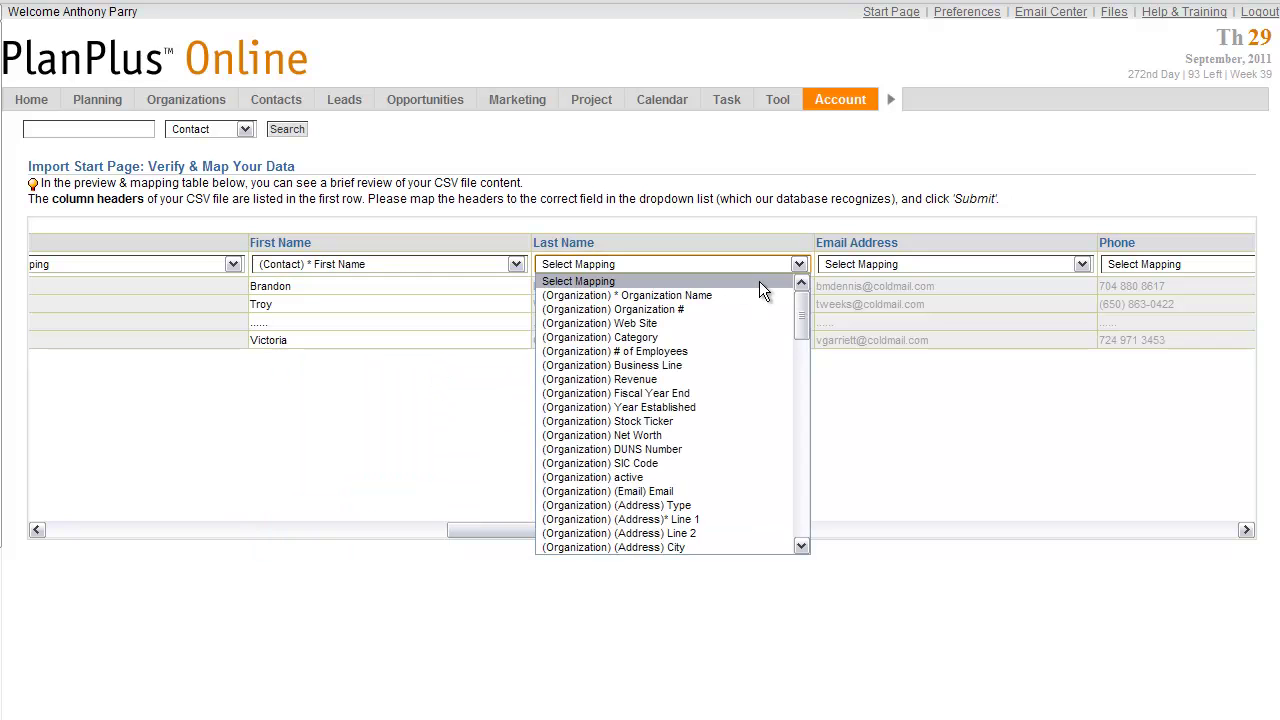
drag(808, 330, 798, 409)
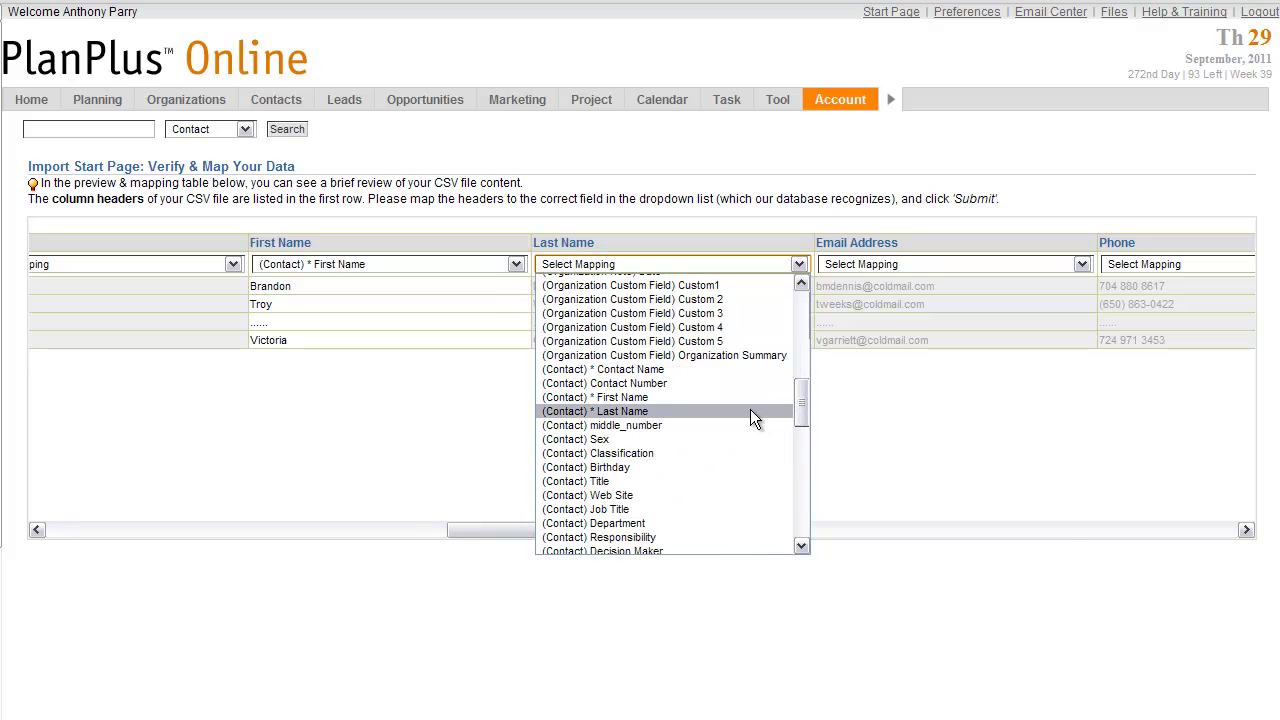
click(750, 409)
Map the Email Address column to (Contact) (Email) Email and the Phone column to (Contact Phone) General Phone
drag(683, 533, 811, 530)
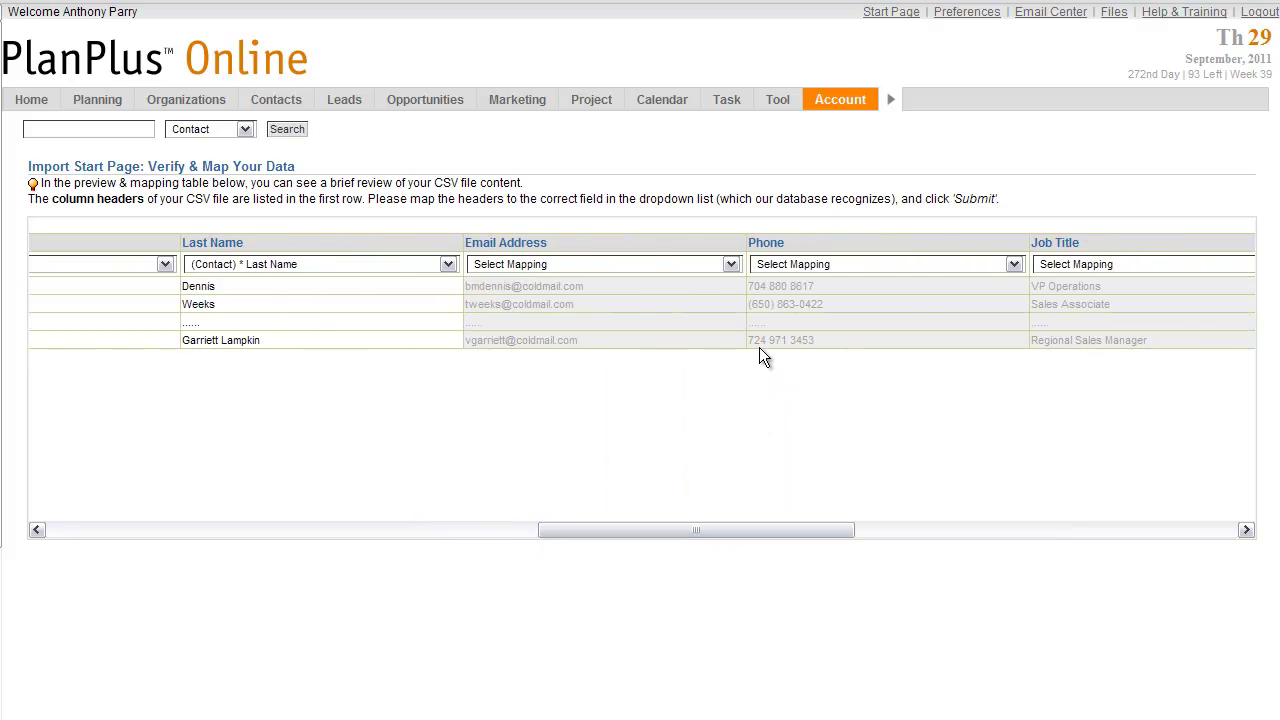
click(724, 268)
drag(733, 300, 718, 423)
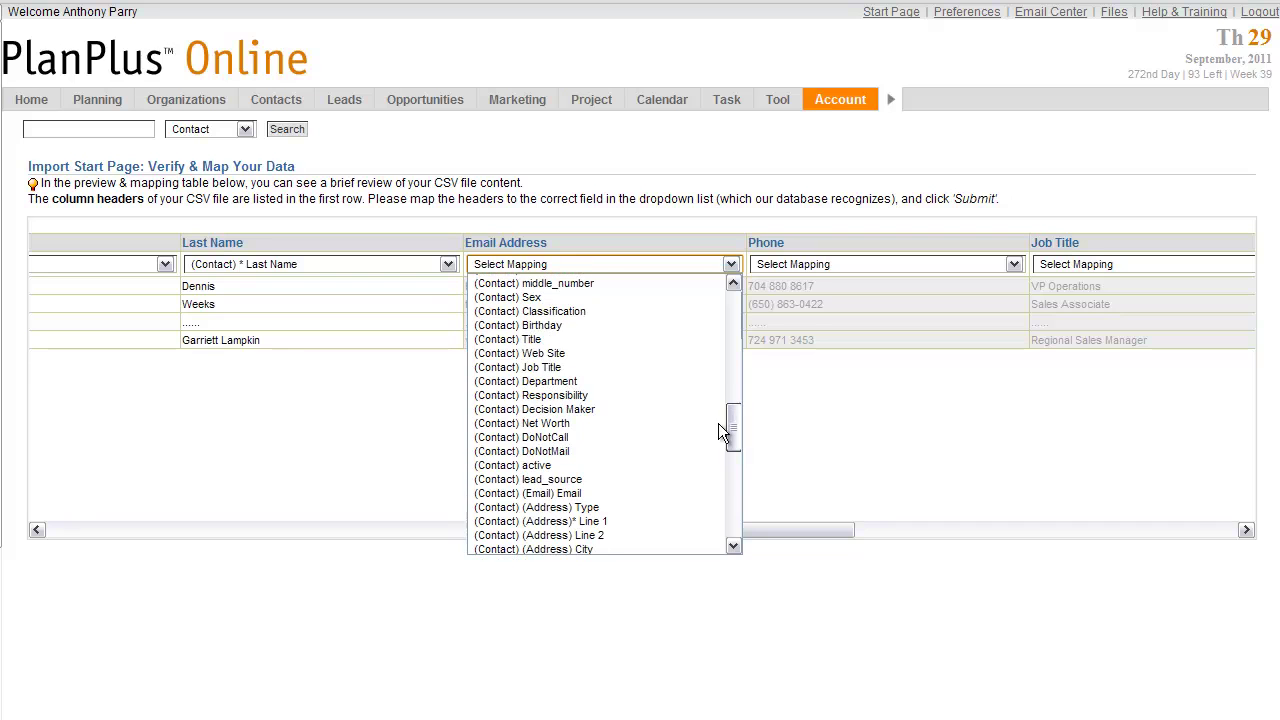
click(686, 493)
click(897, 534)
click(905, 534)
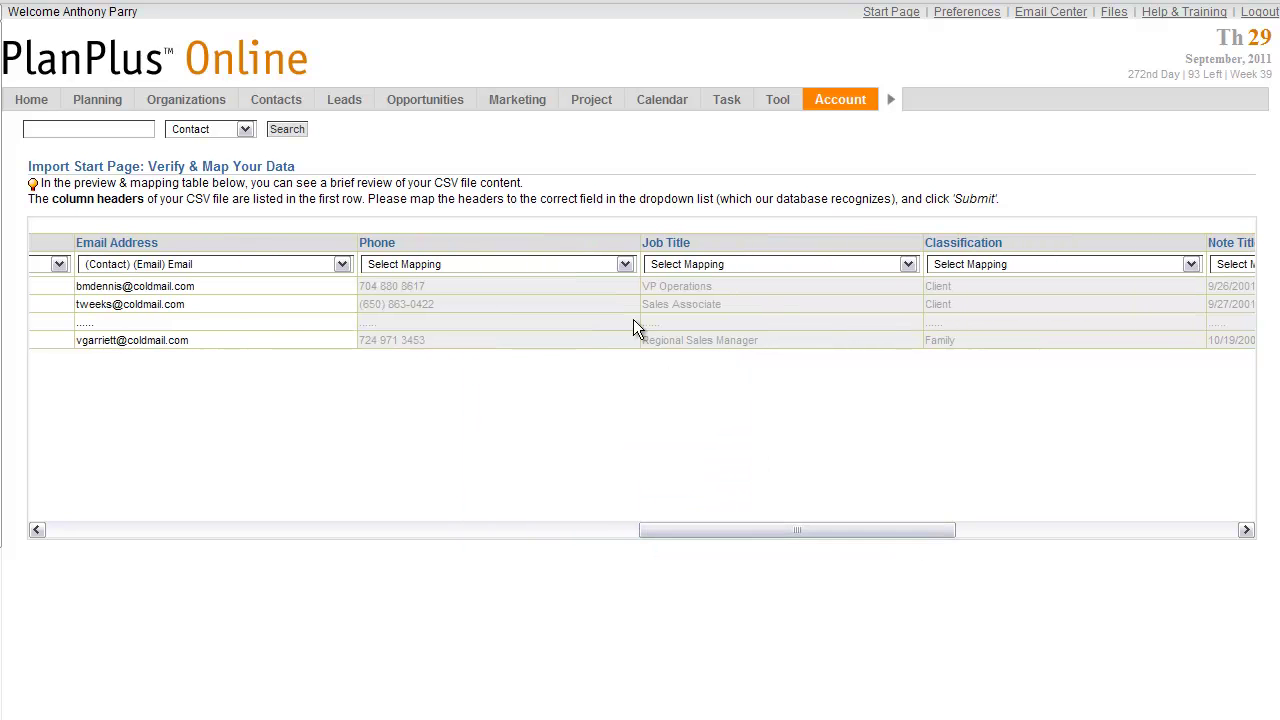
click(613, 270)
drag(631, 320, 628, 460)
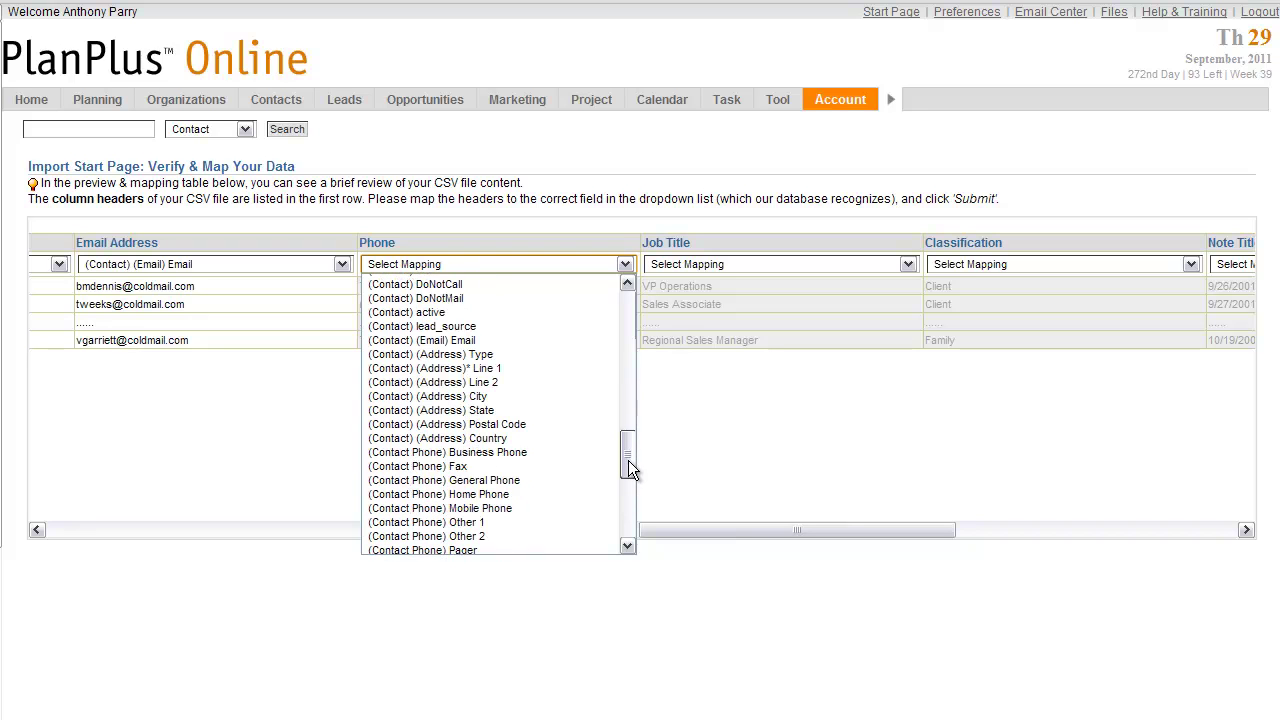
click(564, 480)
Submit the column mappings to import the organizations and contacts
drag(840, 534, 166, 520)
click(55, 391)
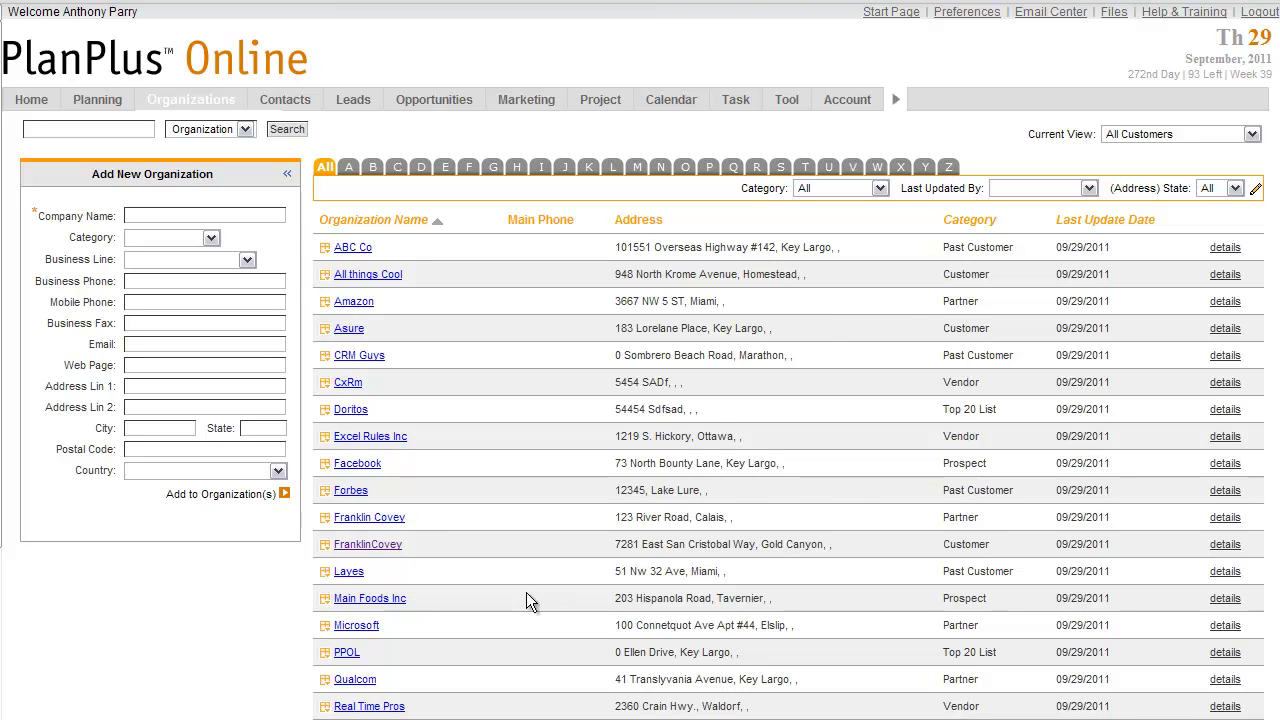
Open the imported FranklinCovey organization and its linked contact to check the import
click(368, 544)
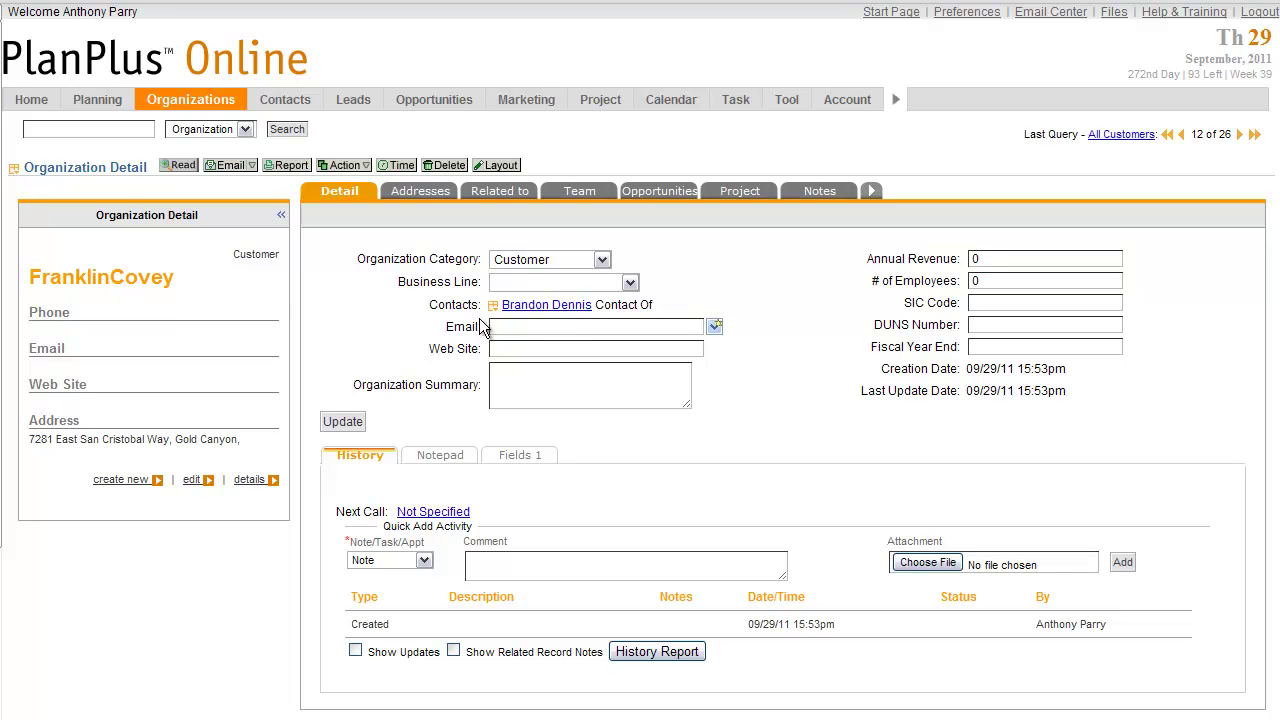
click(557, 312)
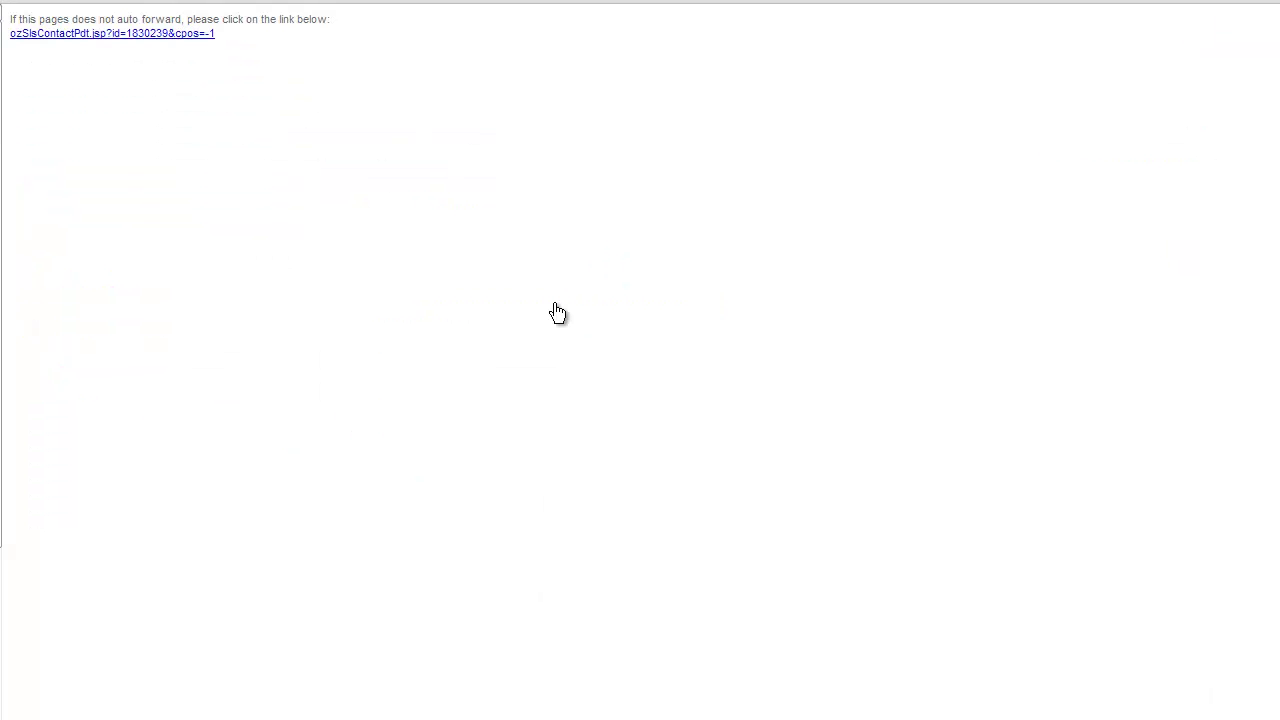